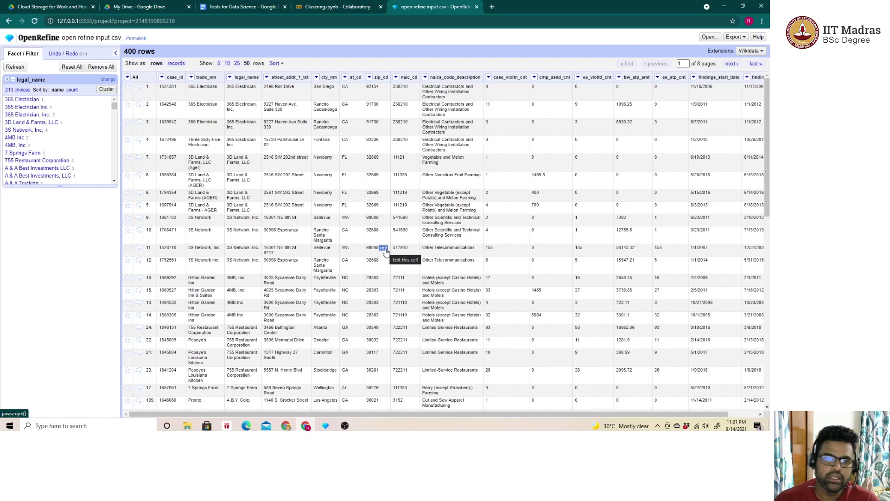
- Open Cluster & Edit for the legal_name column, showing 44 fingerprint key-collision clusters
click(230, 79)
mouse_move(253, 87)
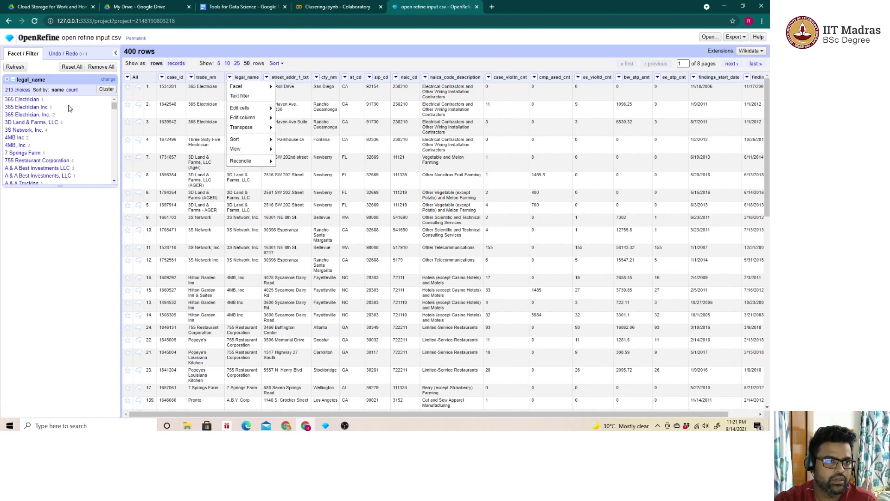
click(106, 89)
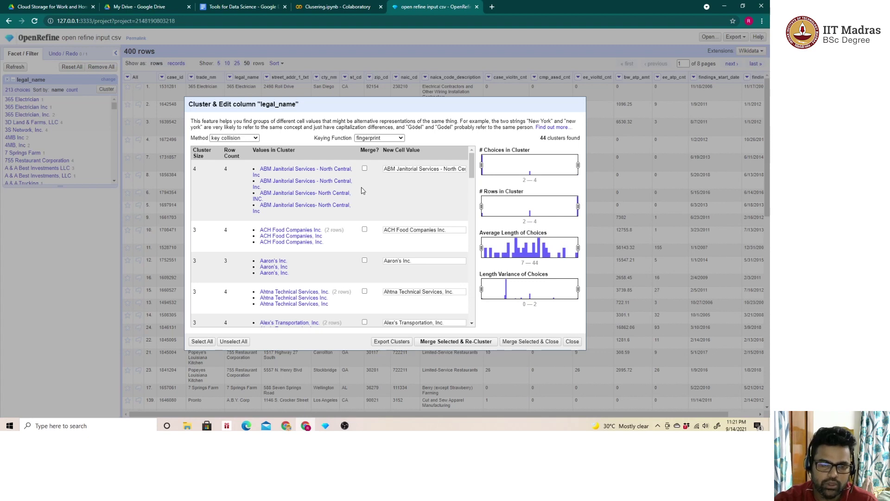
- Open the Method dropdown in the legal_name Cluster & Edit dialog
mouse_move(325, 183)
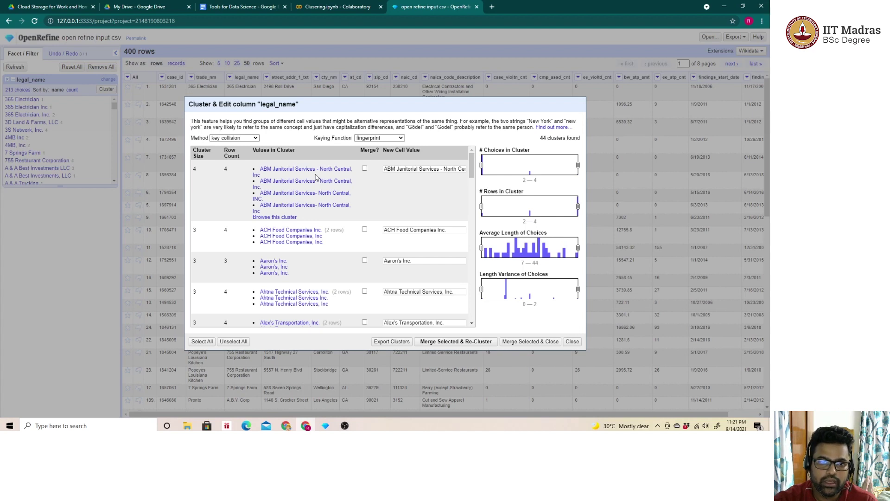
click(255, 138)
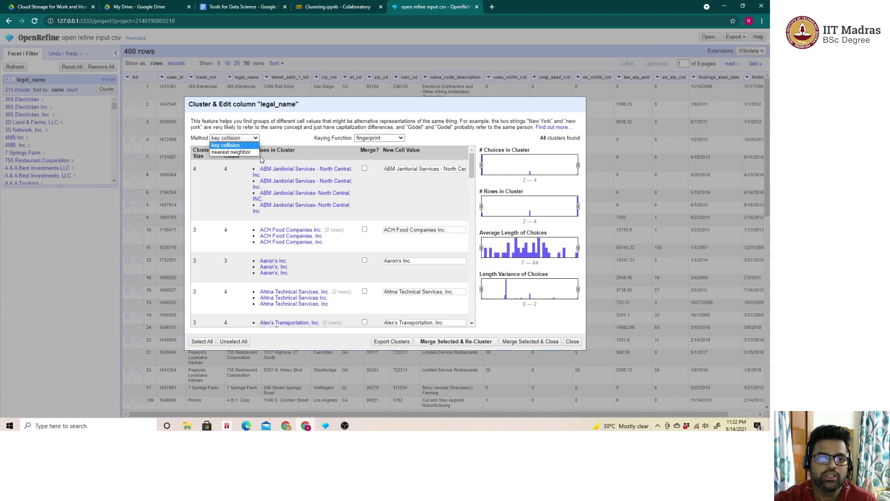
- Switch legal_name clustering to nearest neighbor, producing 61 levenshtein-based clusters
click(231, 152)
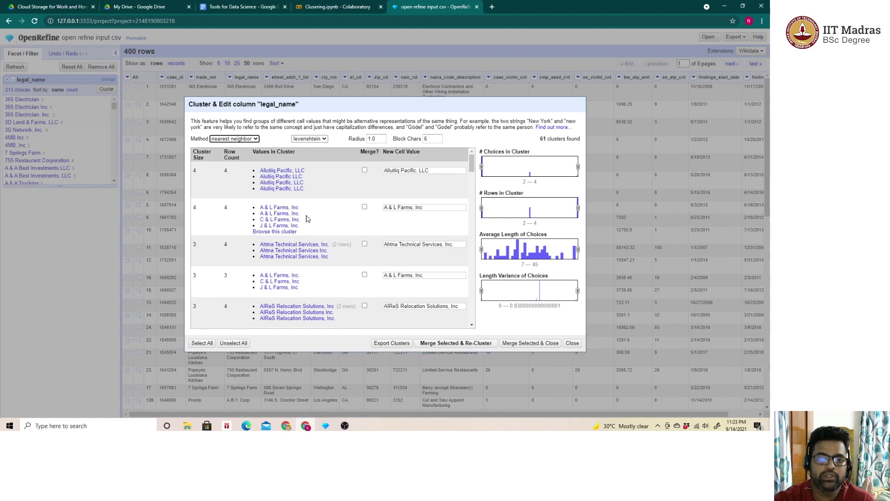
- Set the distance function to ppm and browse the resulting 80 clusters
click(323, 139)
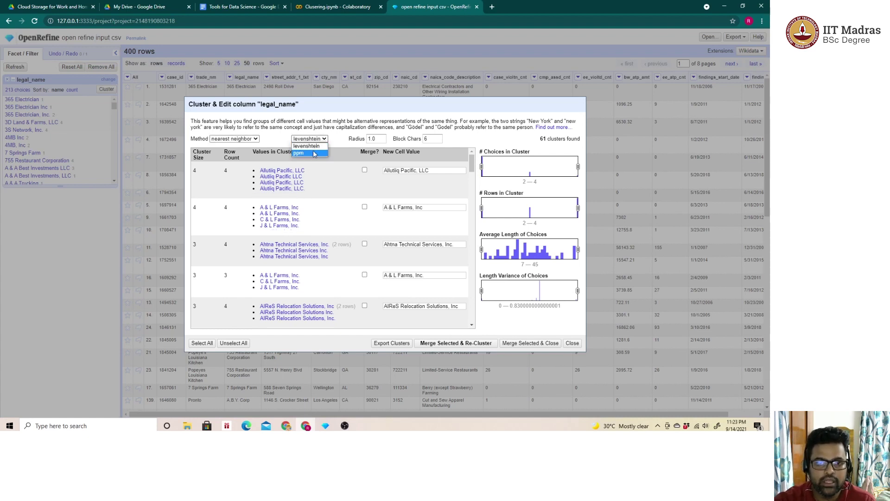
click(313, 152)
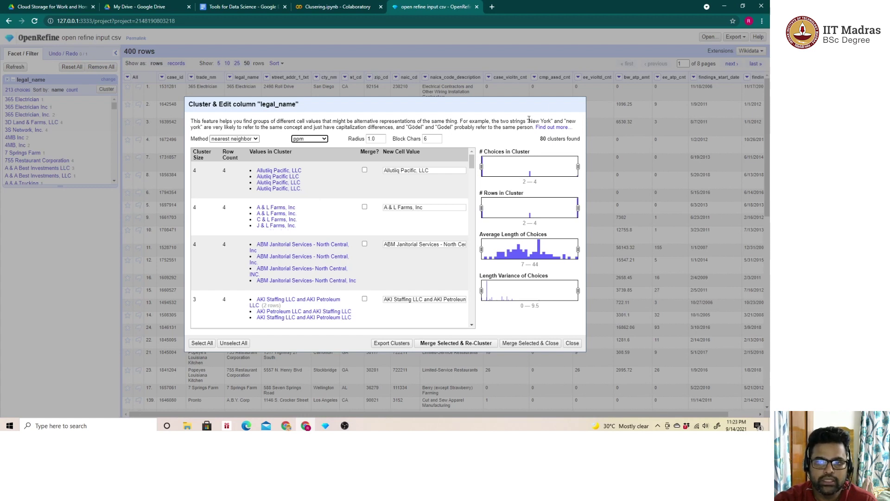
click(324, 138)
click(319, 145)
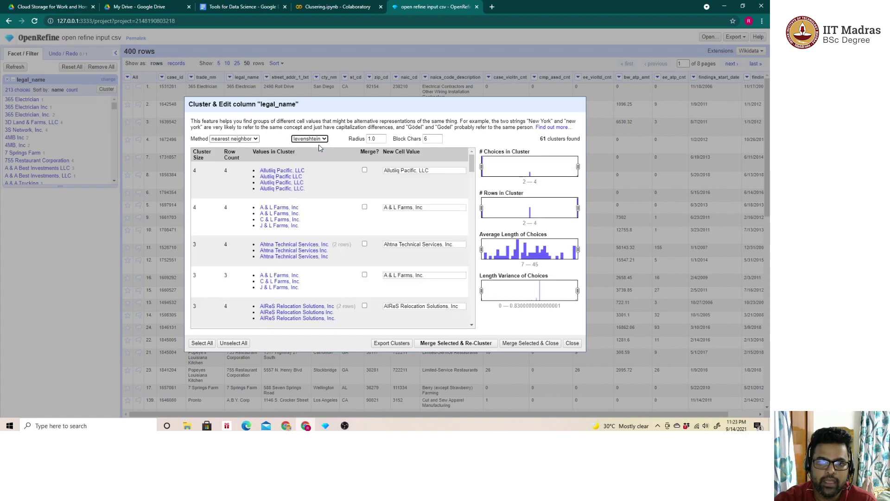
click(324, 139)
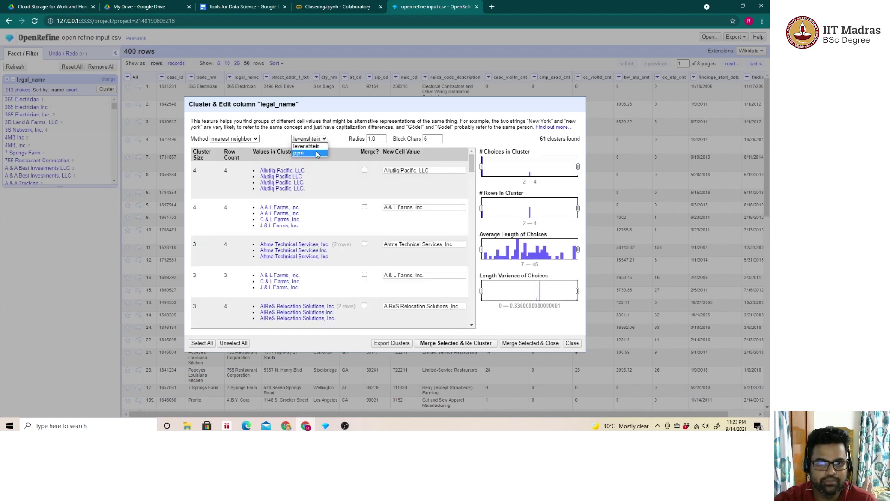
click(317, 153)
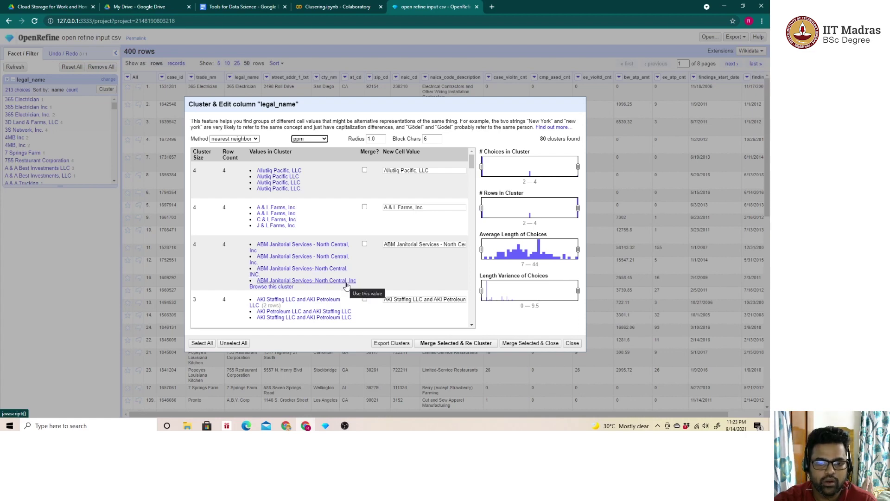
scroll(347, 285, down, 5)
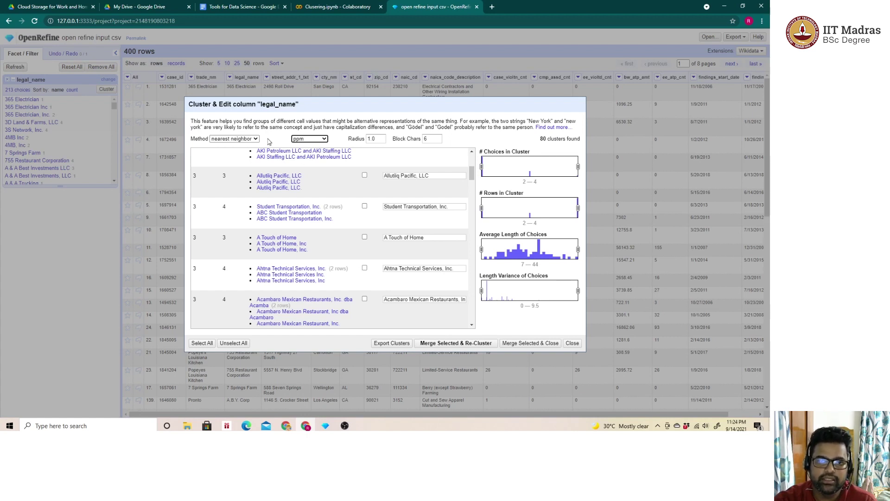
scroll(339, 228, up, 4)
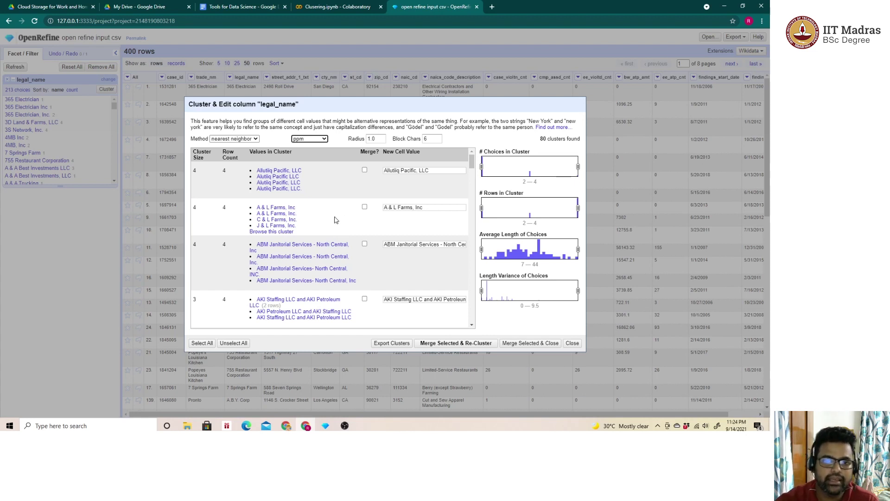
- Return to key collision clustering and mark every cluster for merging
click(255, 139)
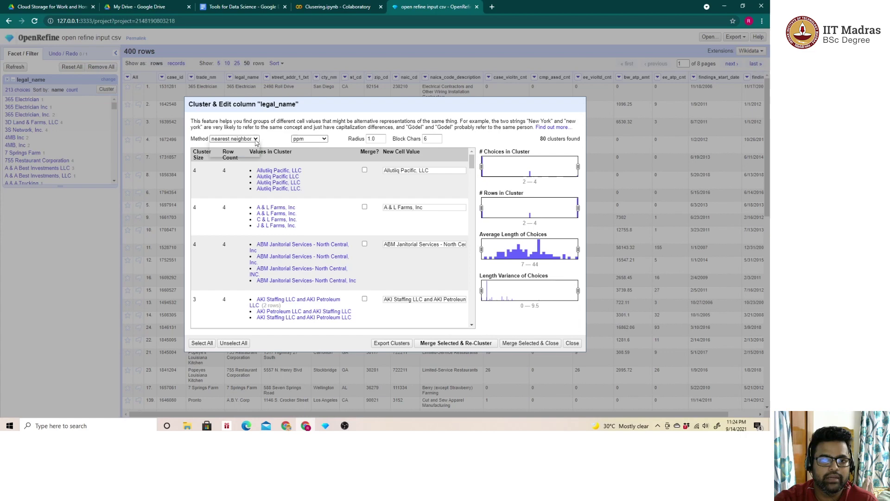
click(251, 147)
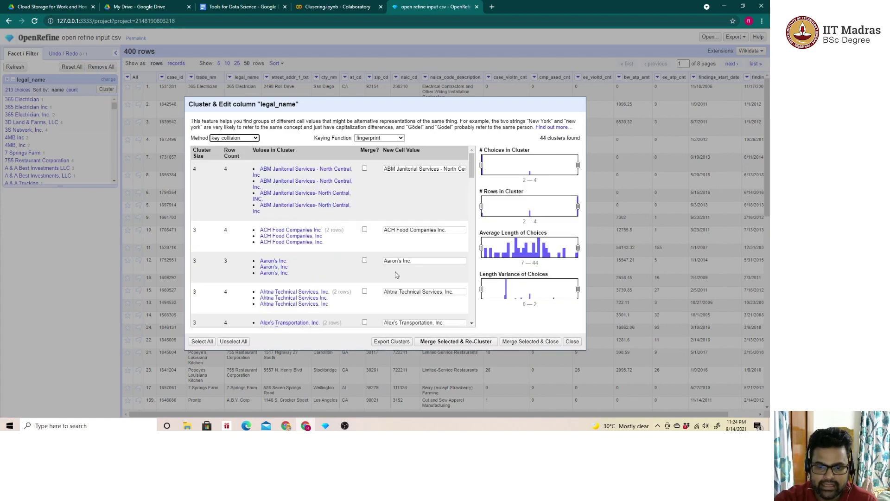
click(202, 342)
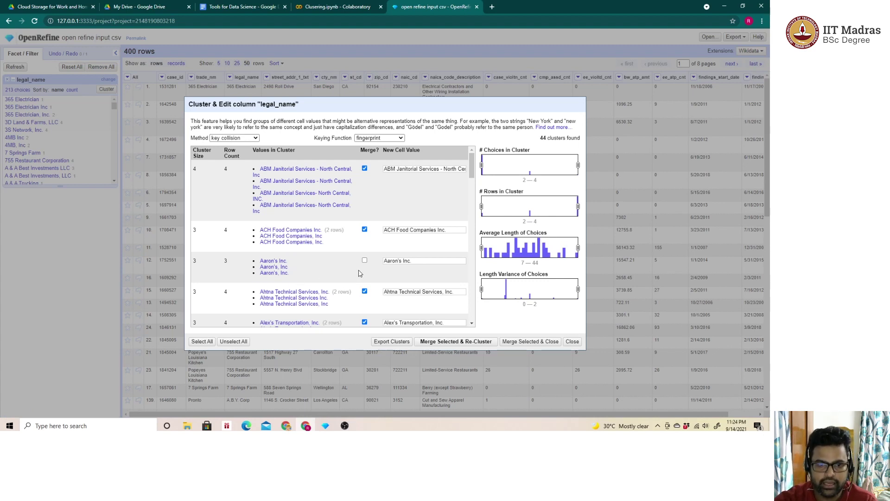
- Change the 365 Electrician cluster's new cell value to TODAY'S CHANGE
scroll(332, 275, down, 1)
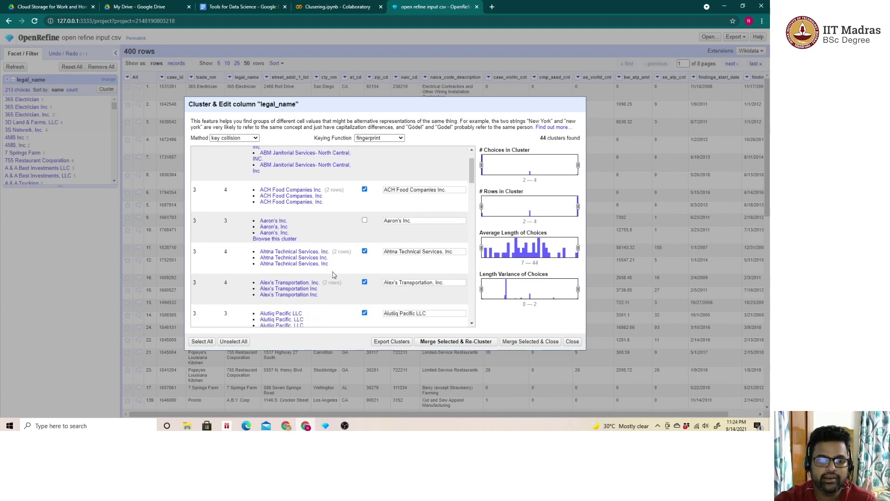
scroll(333, 275, down, 2)
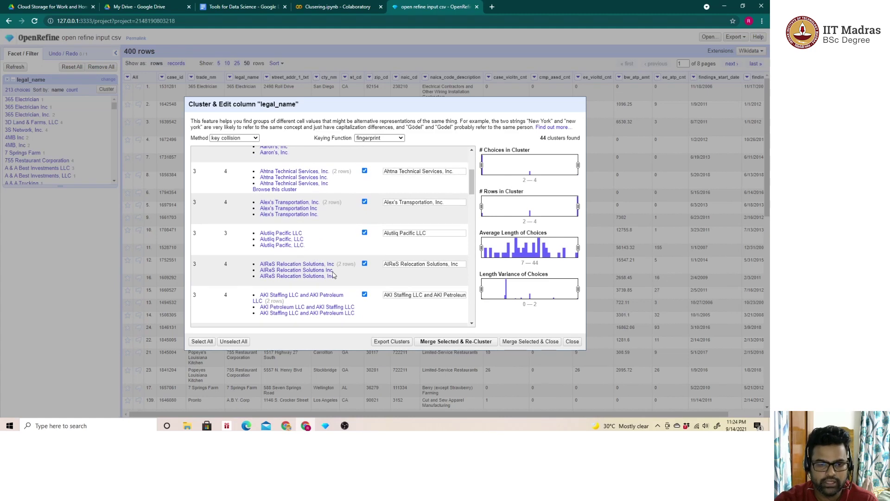
scroll(332, 275, down, 5)
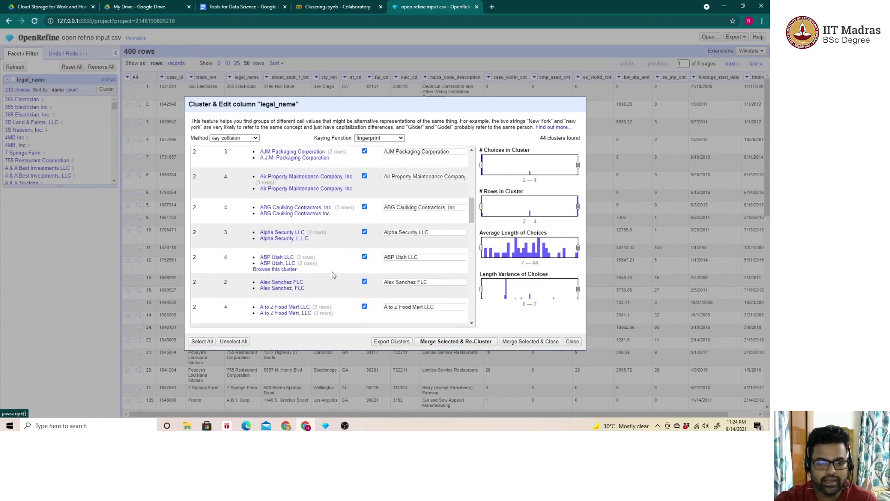
scroll(333, 275, down, 6)
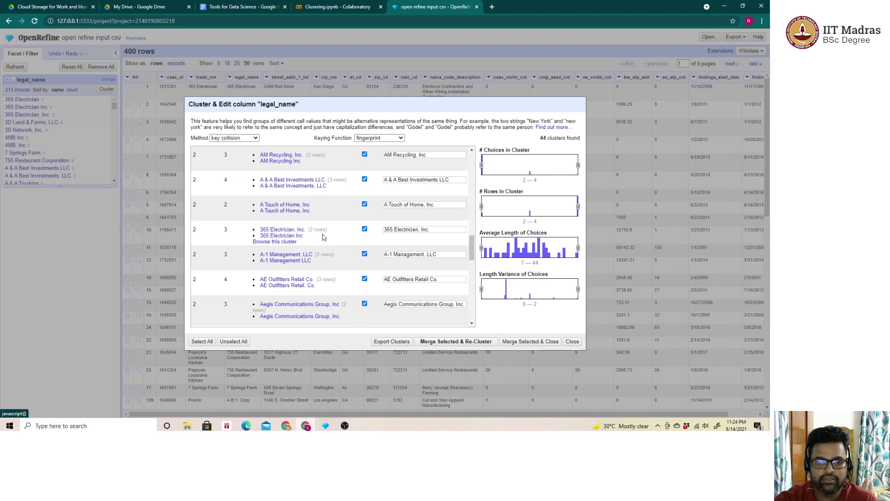
drag(449, 229, 379, 230)
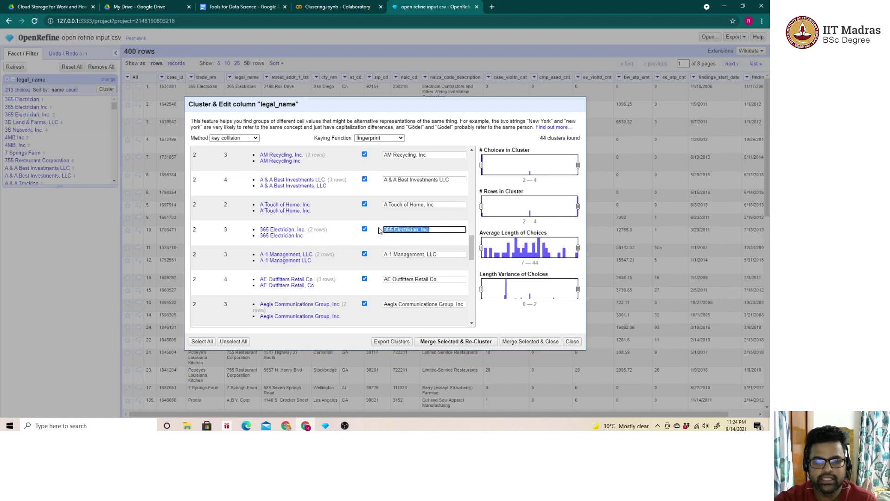
text(TOD)
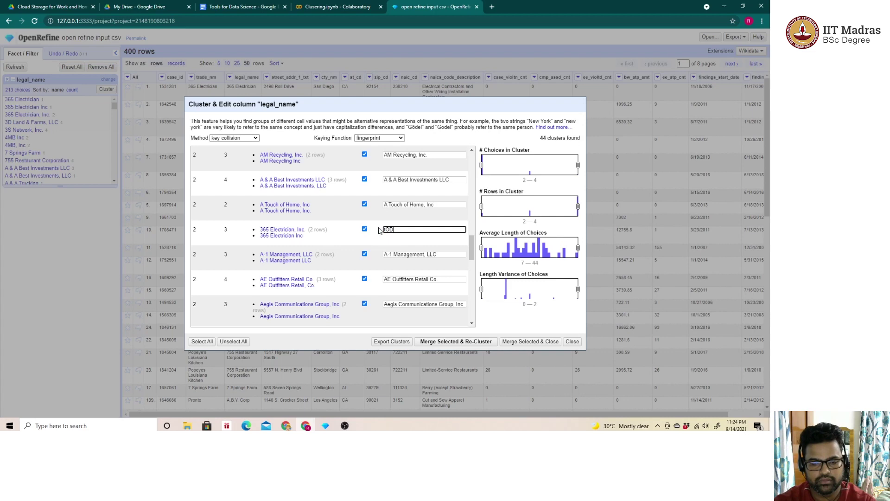
text(AY C)
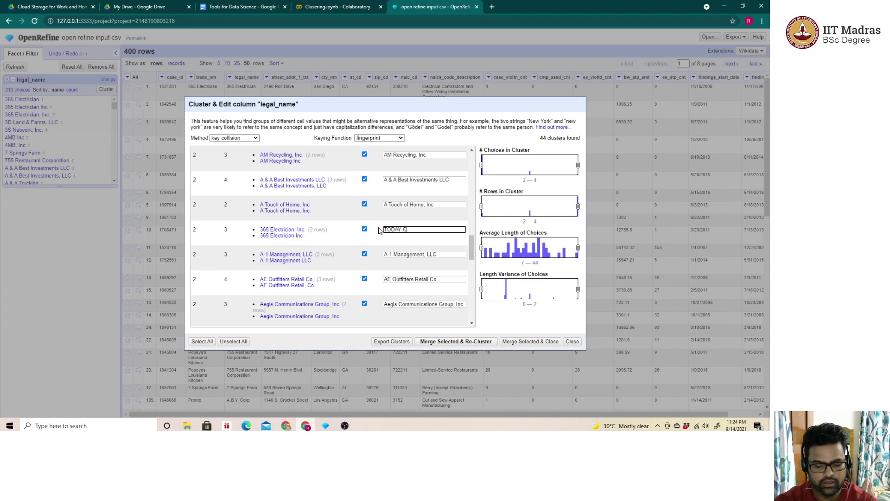
text(HANG)
key(BackSpace)
key(BackSpace)
key(BackSpace)
key(BackSpace)
key(BackSpace)
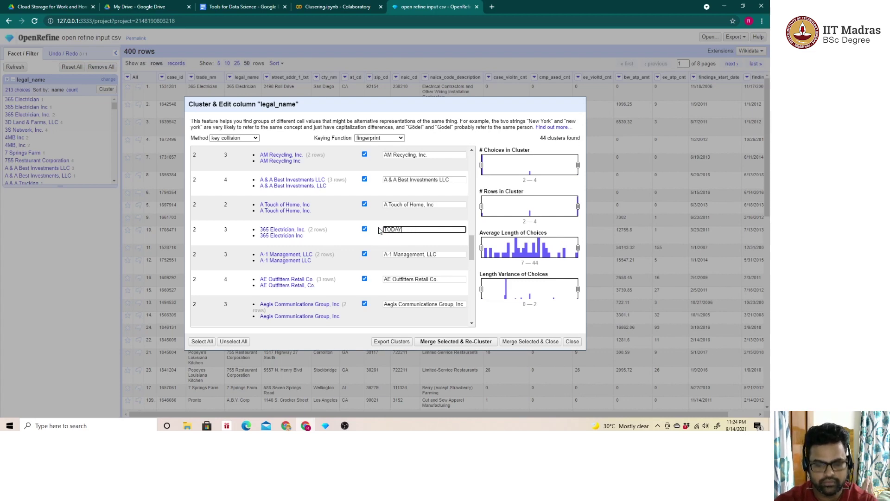
text('S CHANGE)
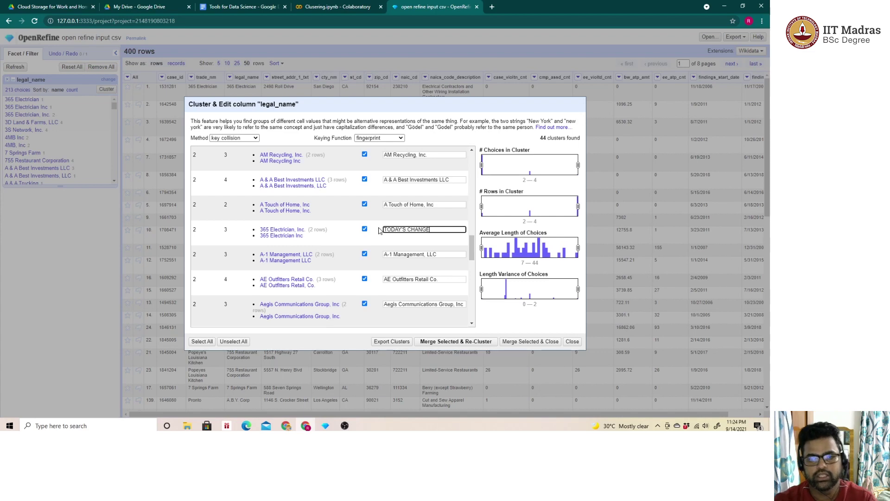
mouse_move(292, 225)
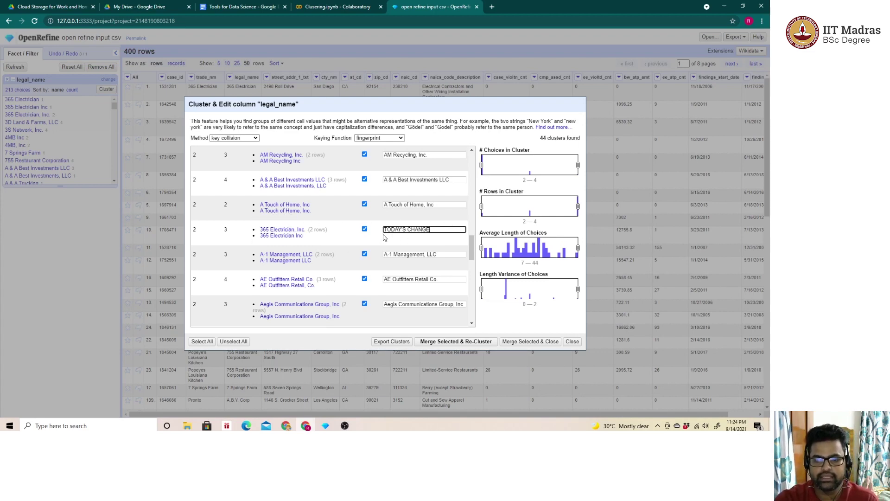
- Merge the selected clusters (154 cells edited), leaving Aaron's cluster unmerged, and close the dialog
click(461, 343)
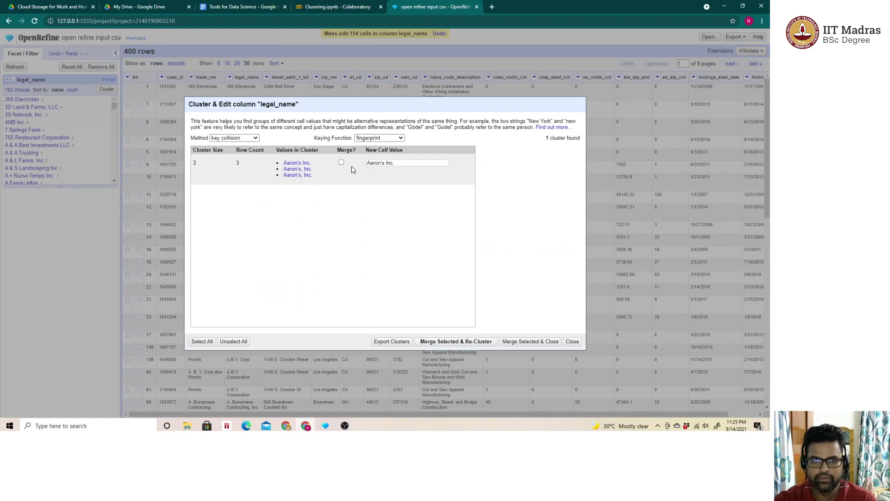
mouse_move(334, 167)
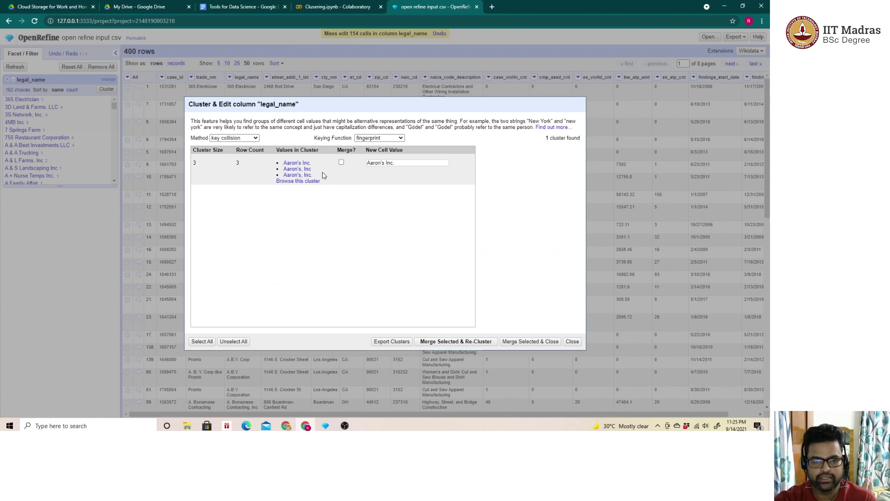
click(572, 342)
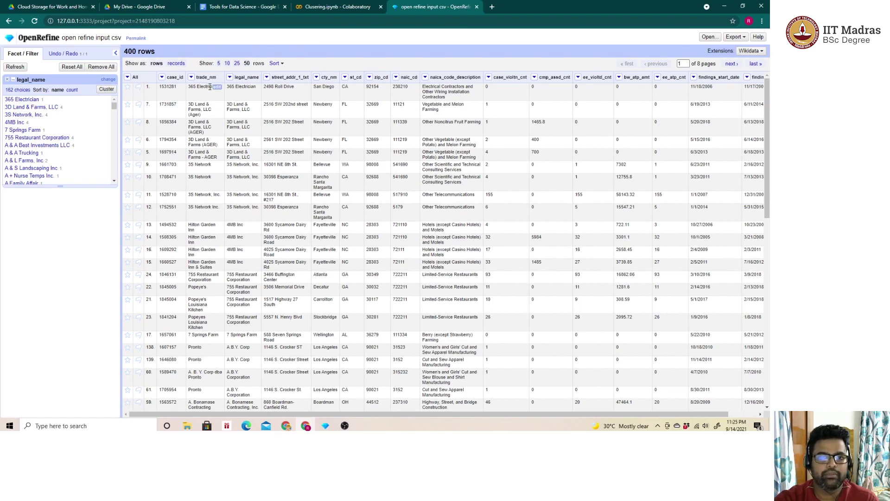
- Clear the existing sort and sort the rows by legal_name as text, a–z
click(275, 64)
click(282, 72)
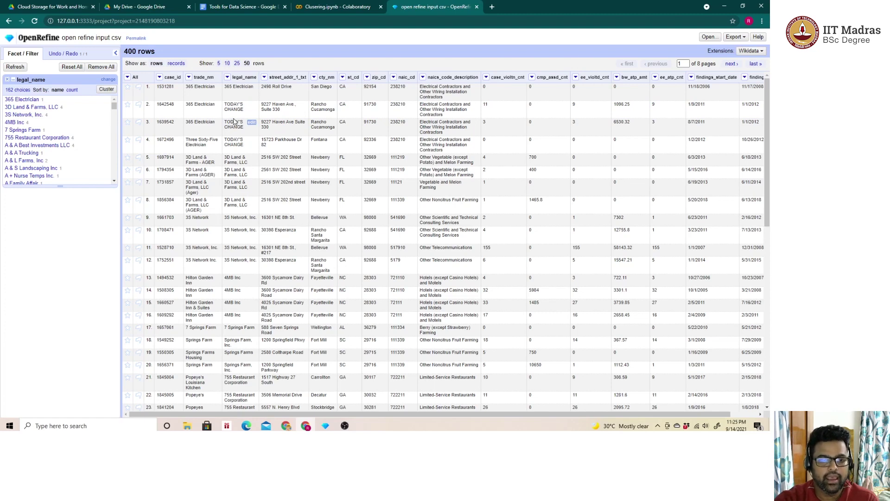
click(226, 78)
mouse_move(234, 87)
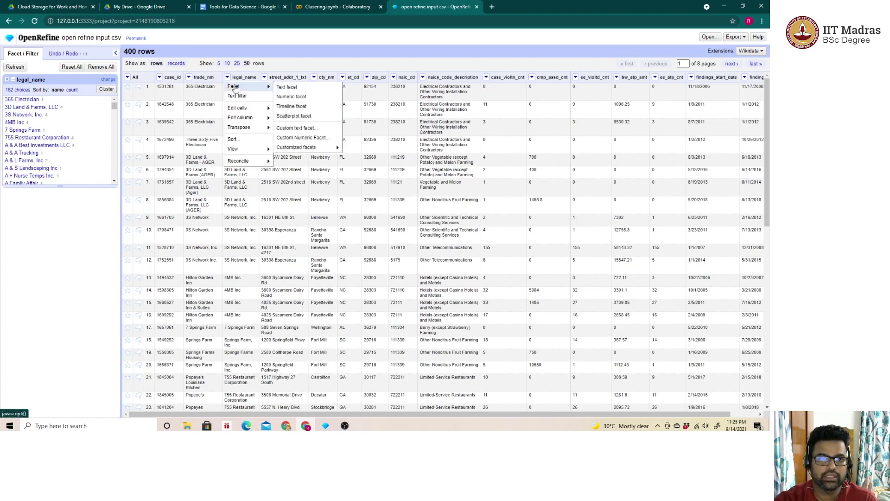
click(234, 140)
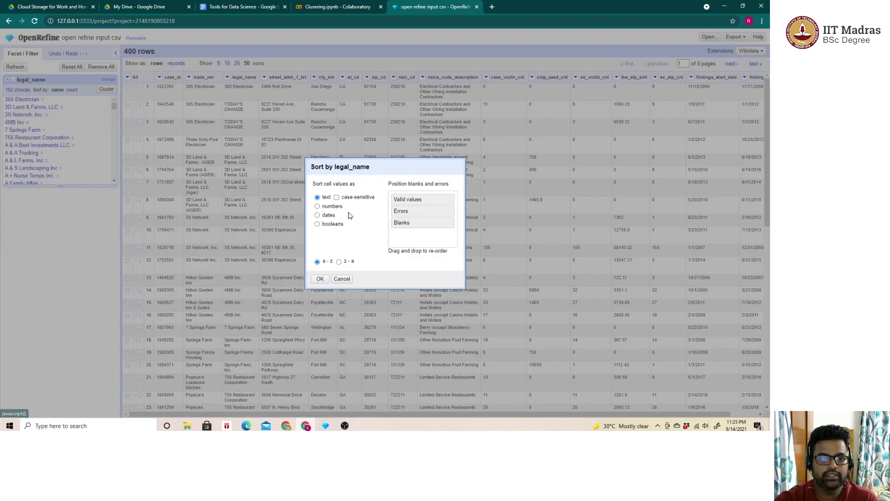
click(320, 279)
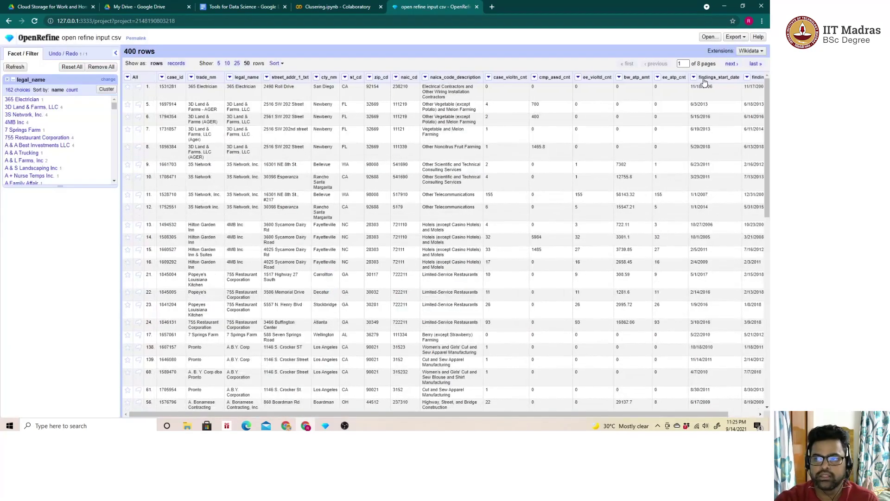
- Check the next page of sorted rows, then remove the sort to restore original order
click(732, 65)
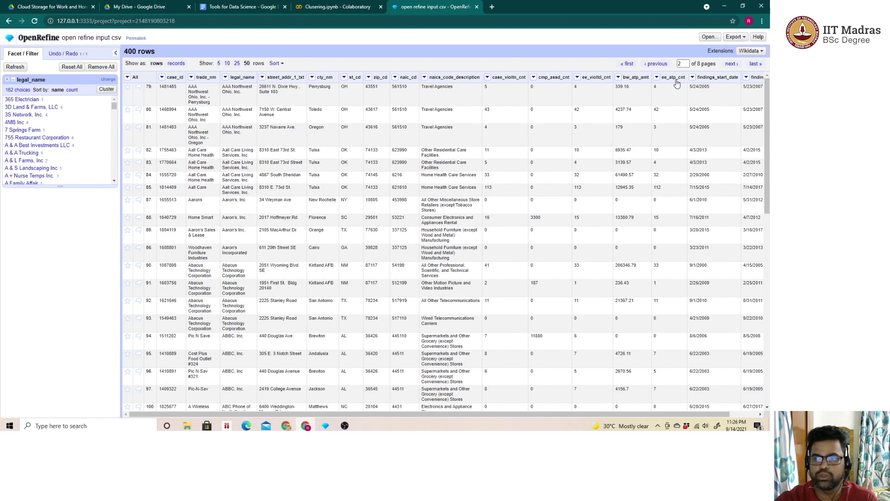
click(667, 65)
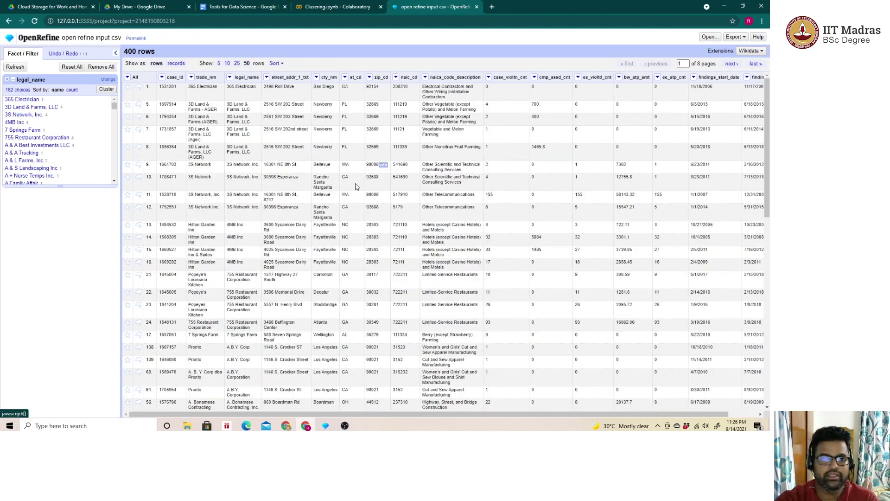
click(275, 64)
click(281, 82)
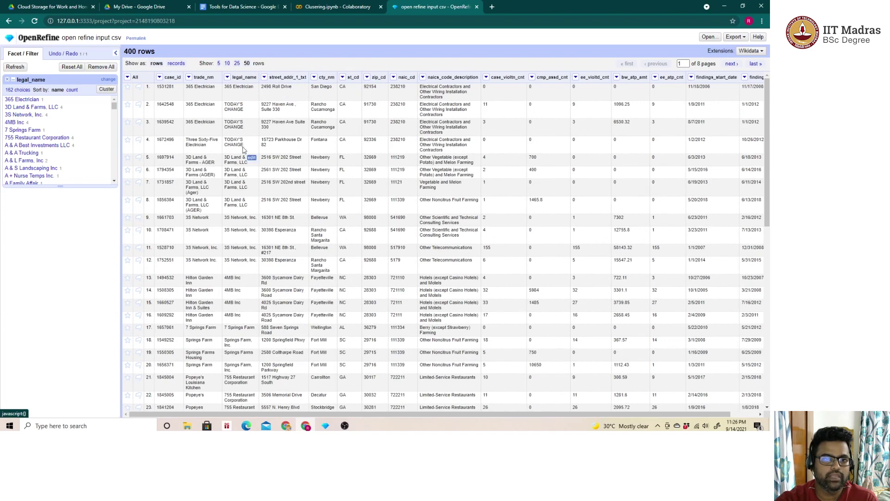